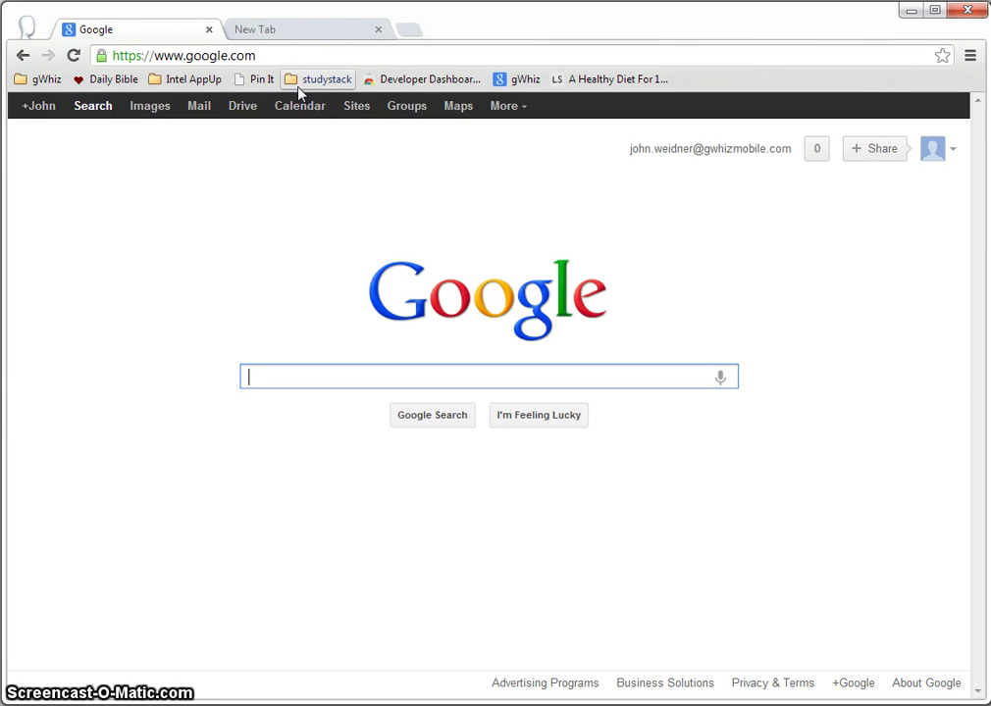
# Switch to the Chrome tab showing the Apps grid with JBQ Coach's Assistant.
pyautogui.click(303, 35)
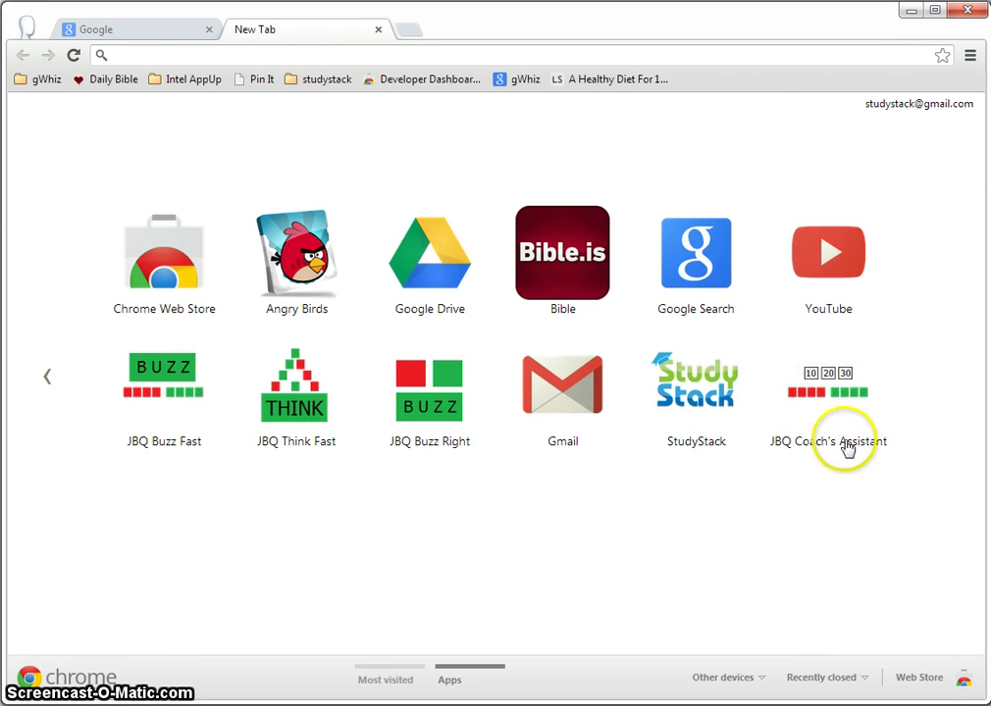
# Launch JBQ Coach's Assistant and set up a new Quiz Kids Warriors vs CHALK match with both rosters.
pyautogui.click(828, 394)
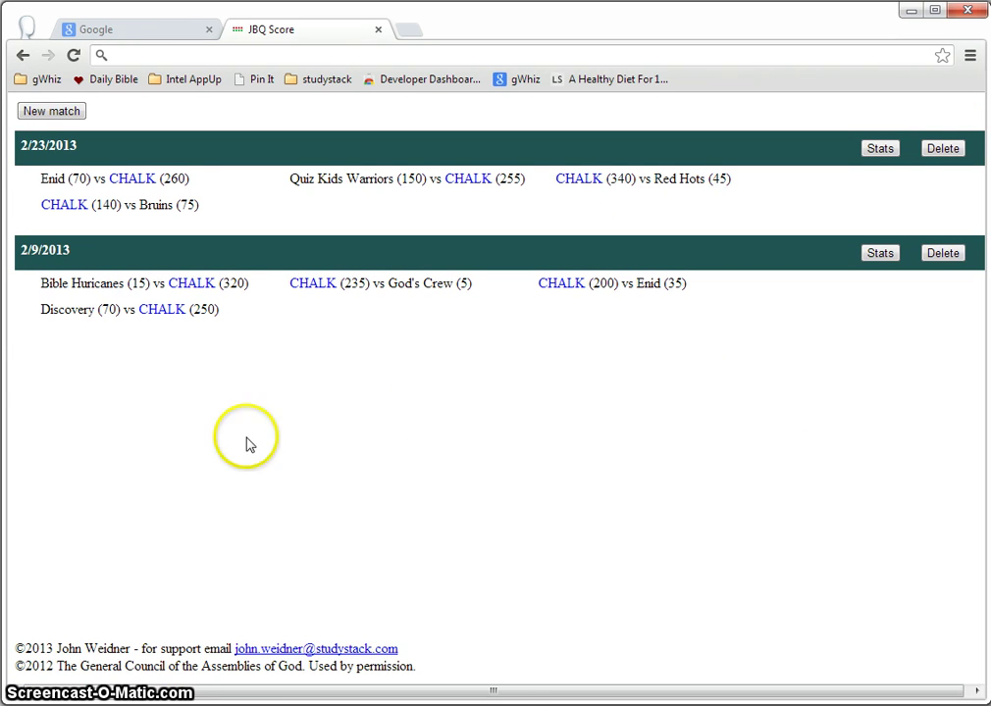
pyautogui.click(44, 114)
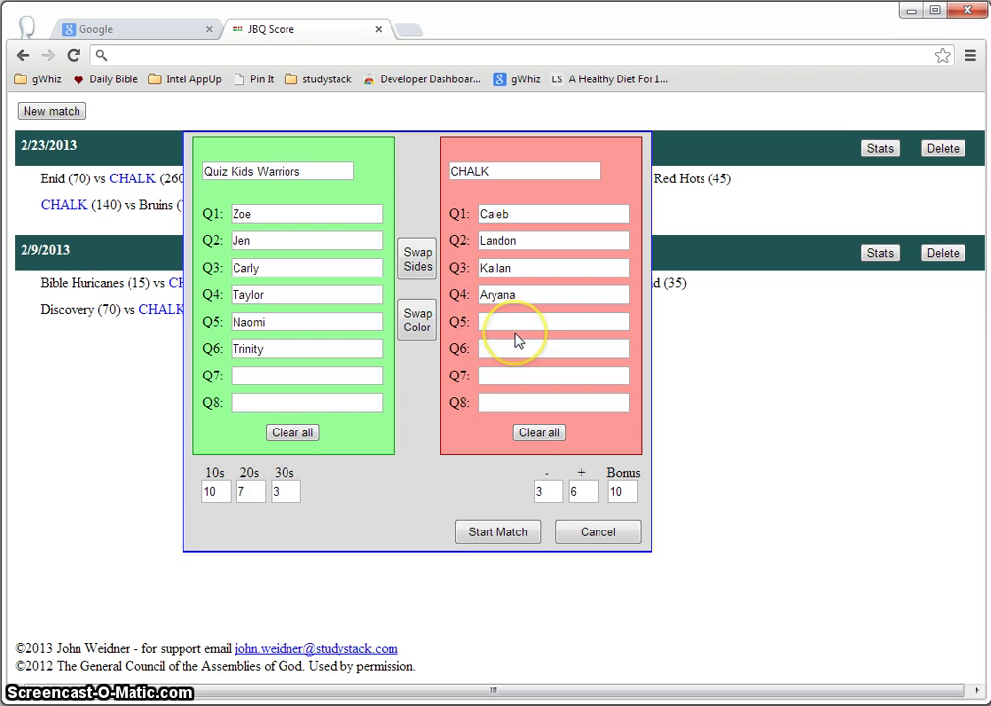
# Start the match and credit G1 with a correct 10-point answer on question 1.
pyautogui.click(495, 535)
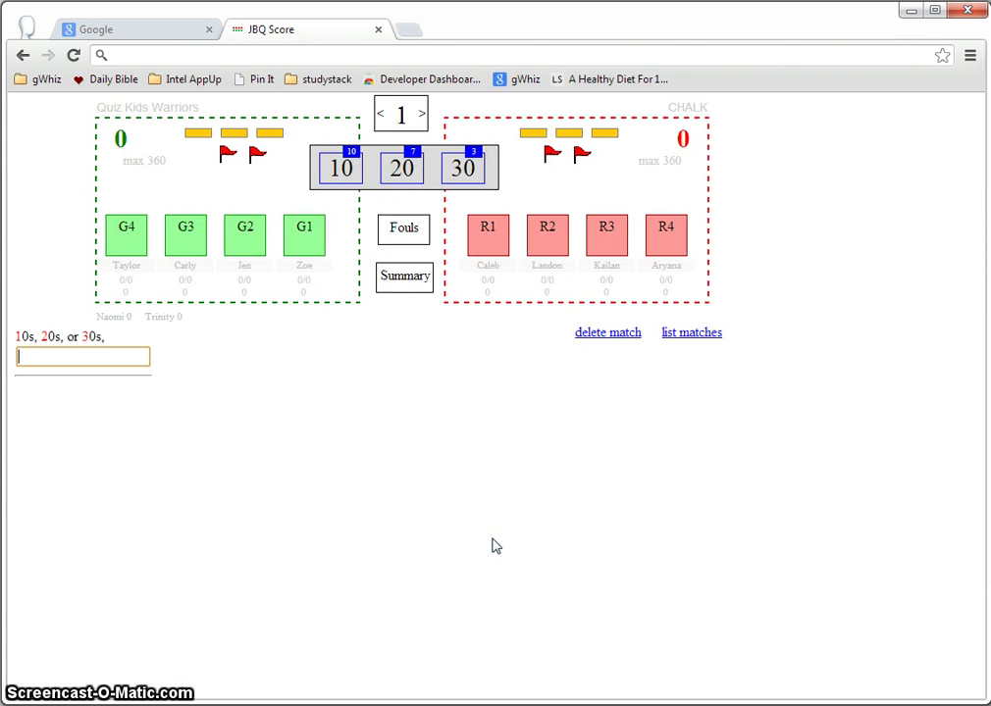
pyautogui.click(467, 206)
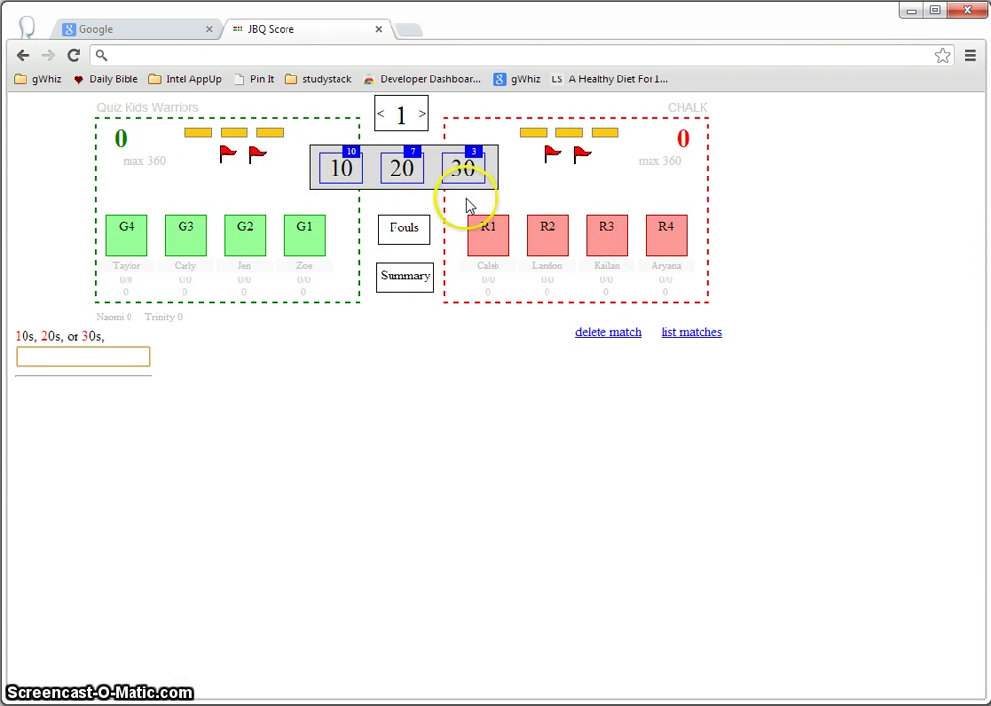
pyautogui.click(343, 174)
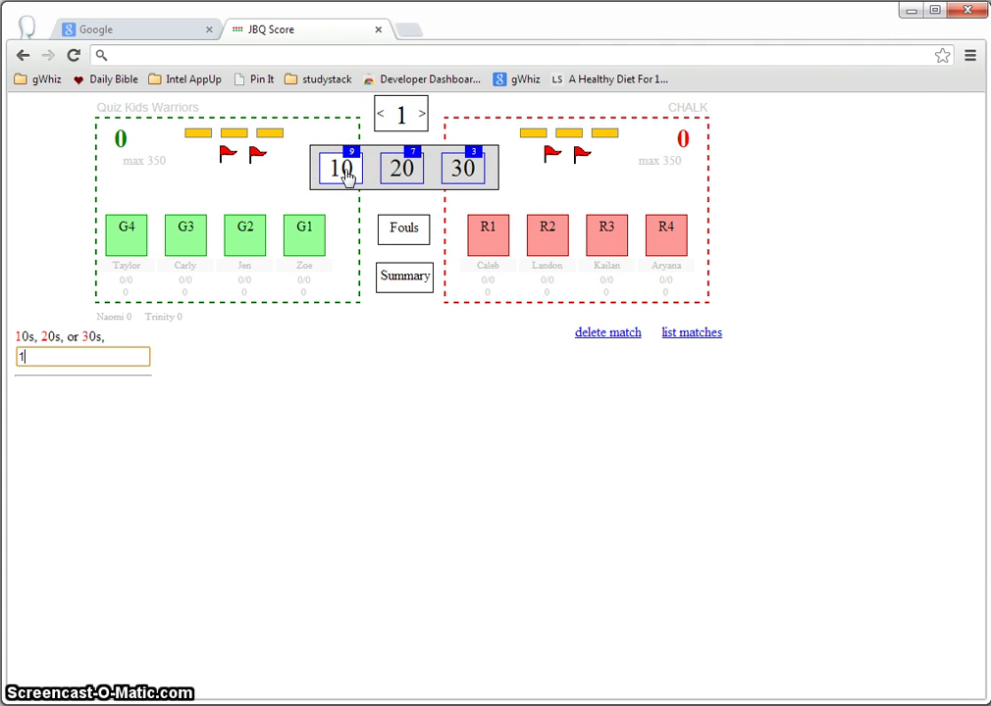
pyautogui.click(308, 246)
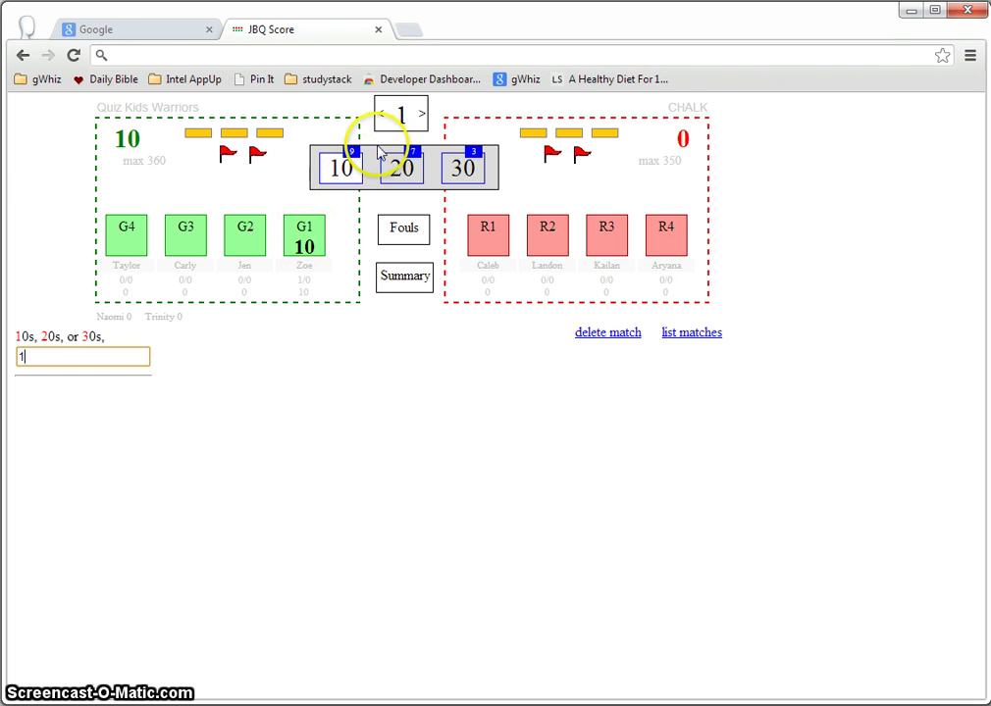
# Score question 2 at 20 points: R2 wrong (minus 10), then G4 correct.
pyautogui.click(403, 117)
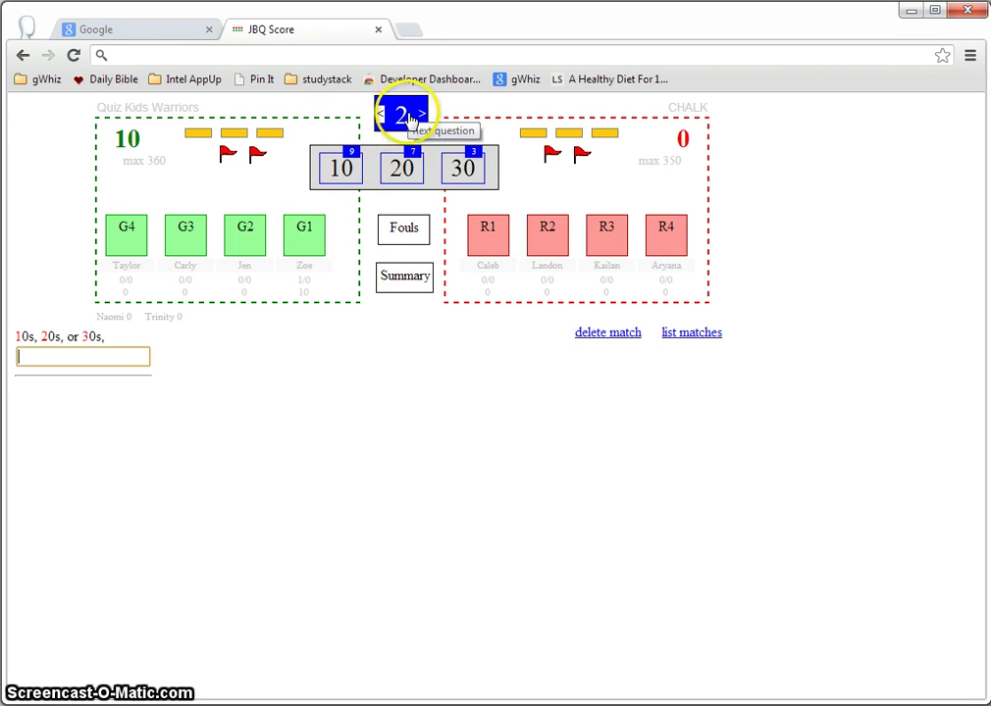
pyautogui.click(405, 175)
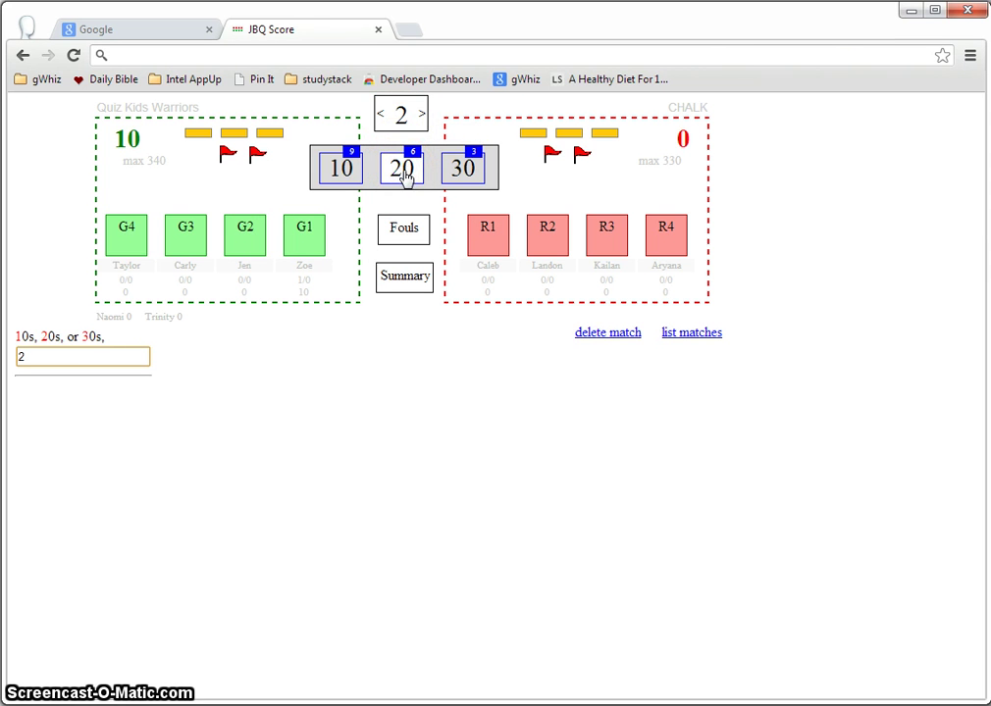
pyautogui.click(546, 247)
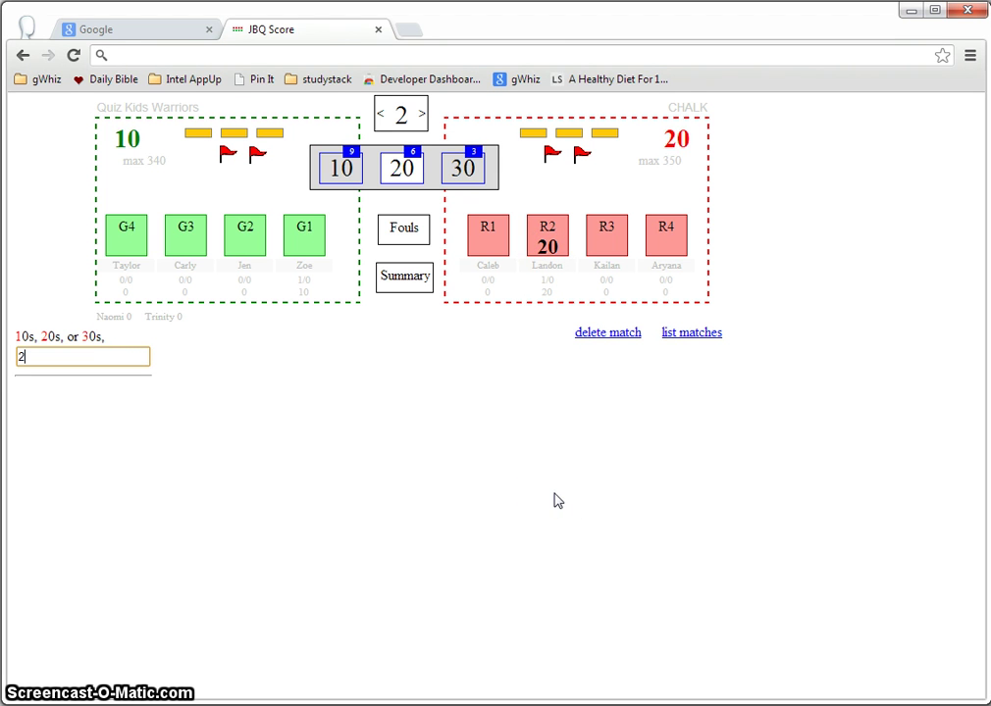
pyautogui.click(546, 250)
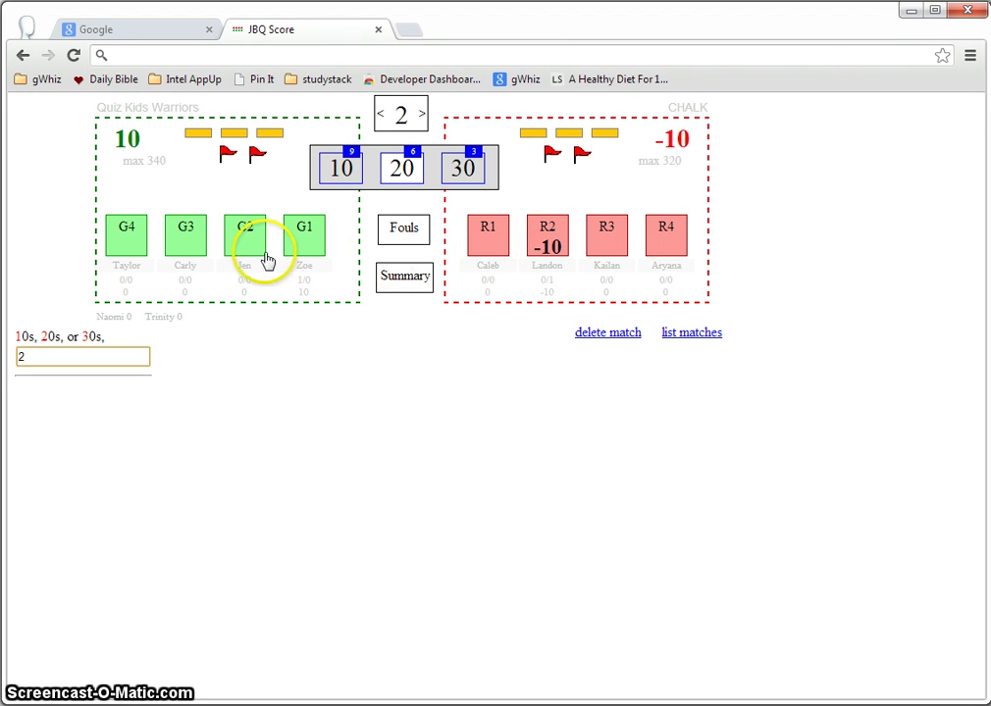
pyautogui.click(126, 250)
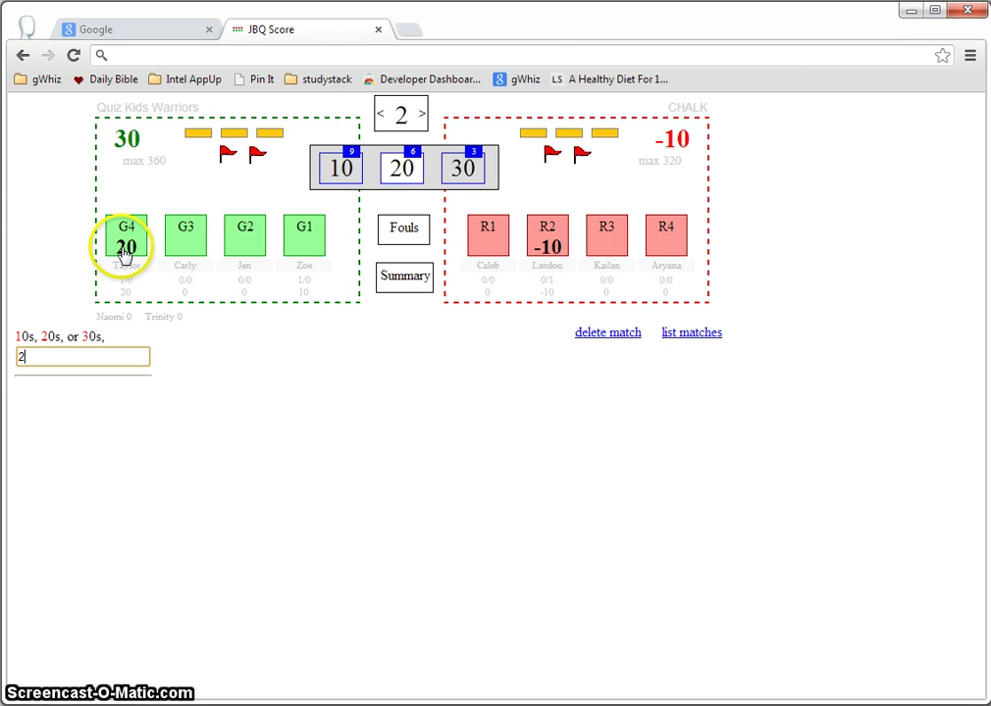
# Score question 3 as 30 points for CHALK's R1, making it 30 to 20.
pyautogui.click(408, 119)
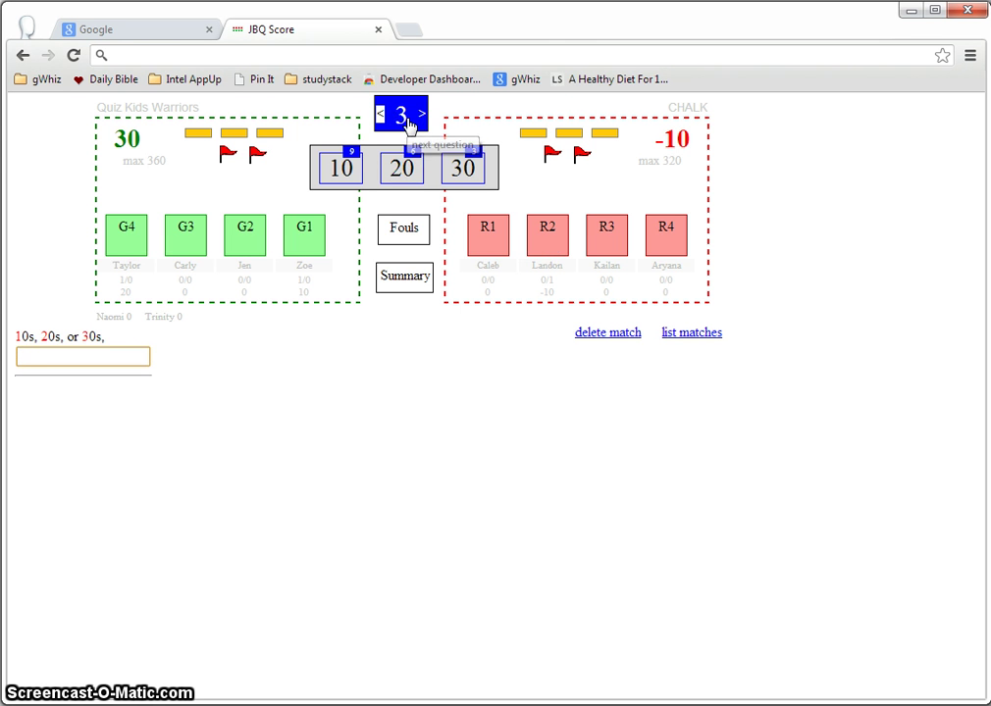
pyautogui.click(461, 172)
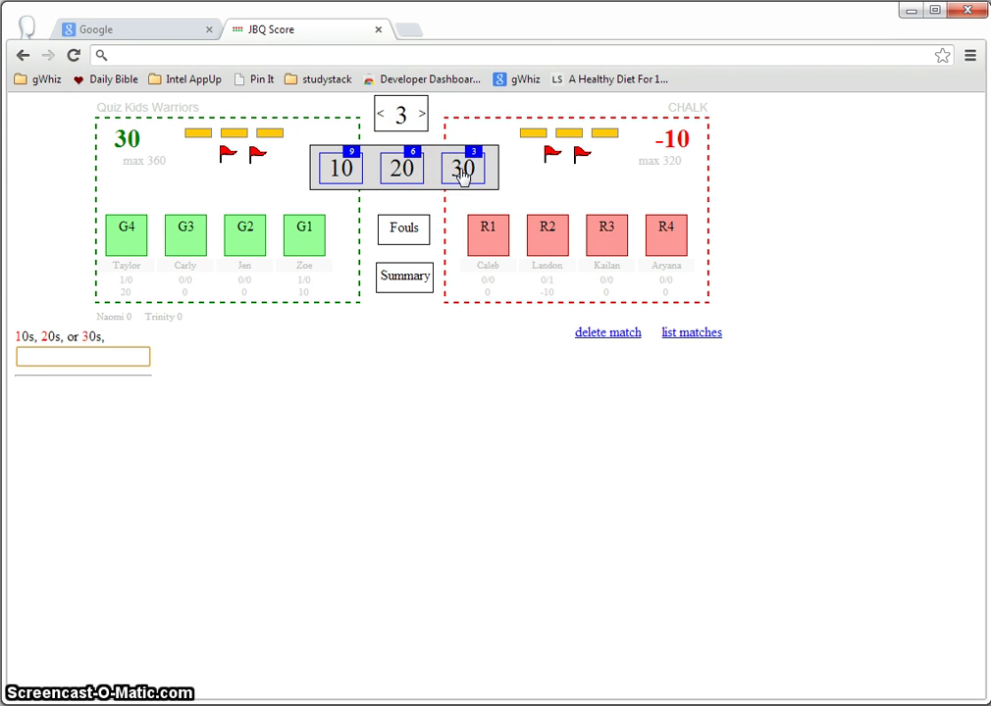
pyautogui.click(484, 252)
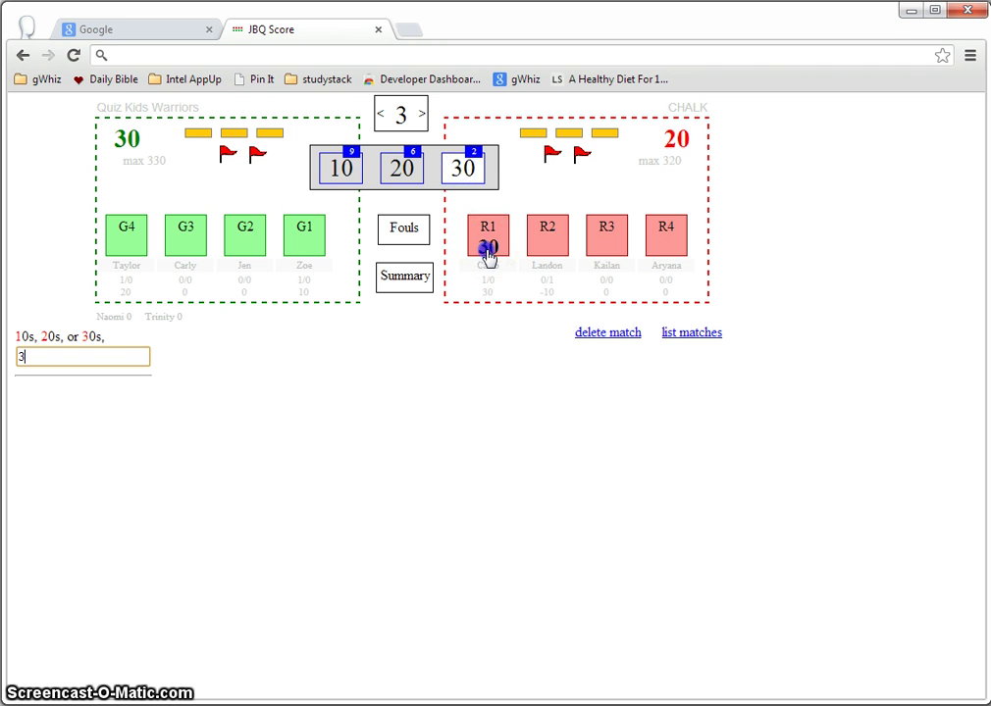
# On question 4, look up '2 wdwmwwstgie' (God is eternal) and credit G1 with 20 points.
pyautogui.click(416, 118)
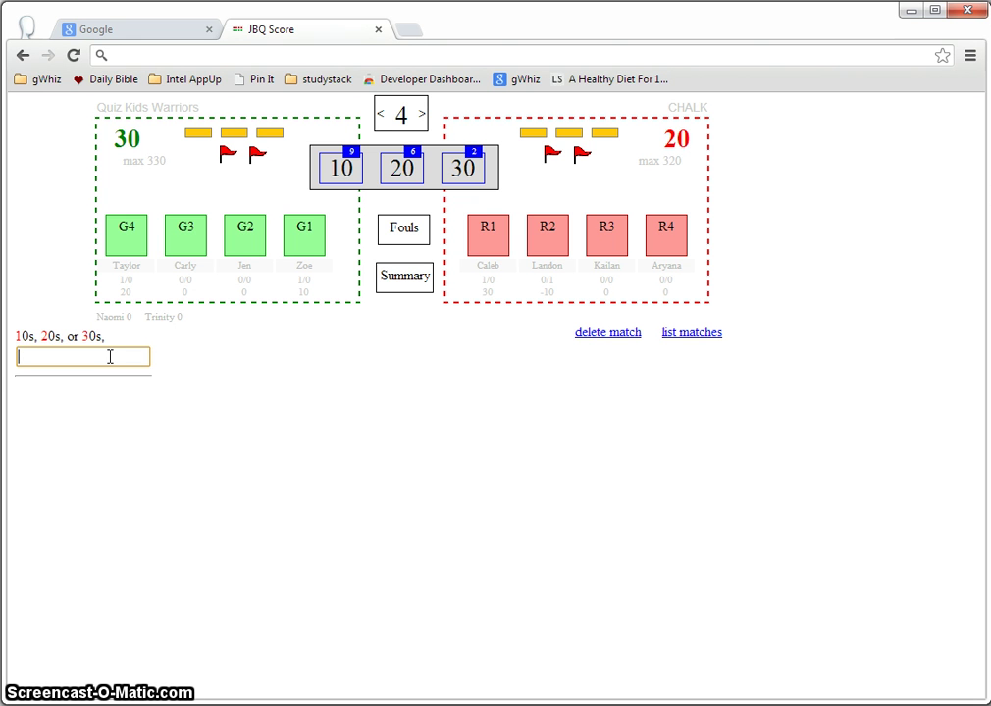
pyautogui.write('2')
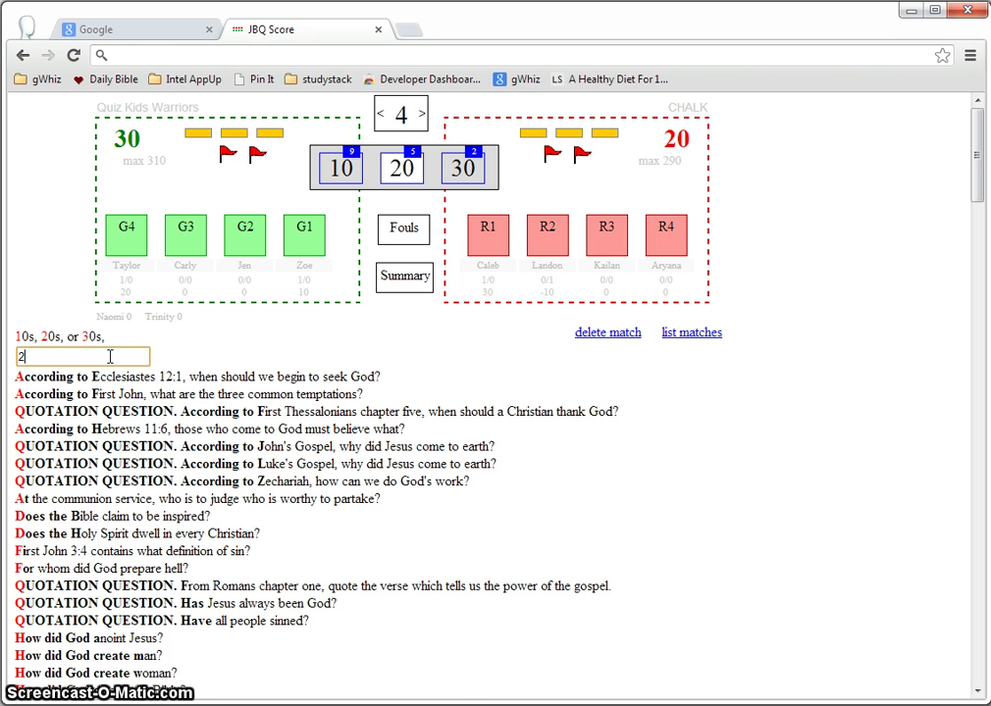
pyautogui.write(' wdwm')
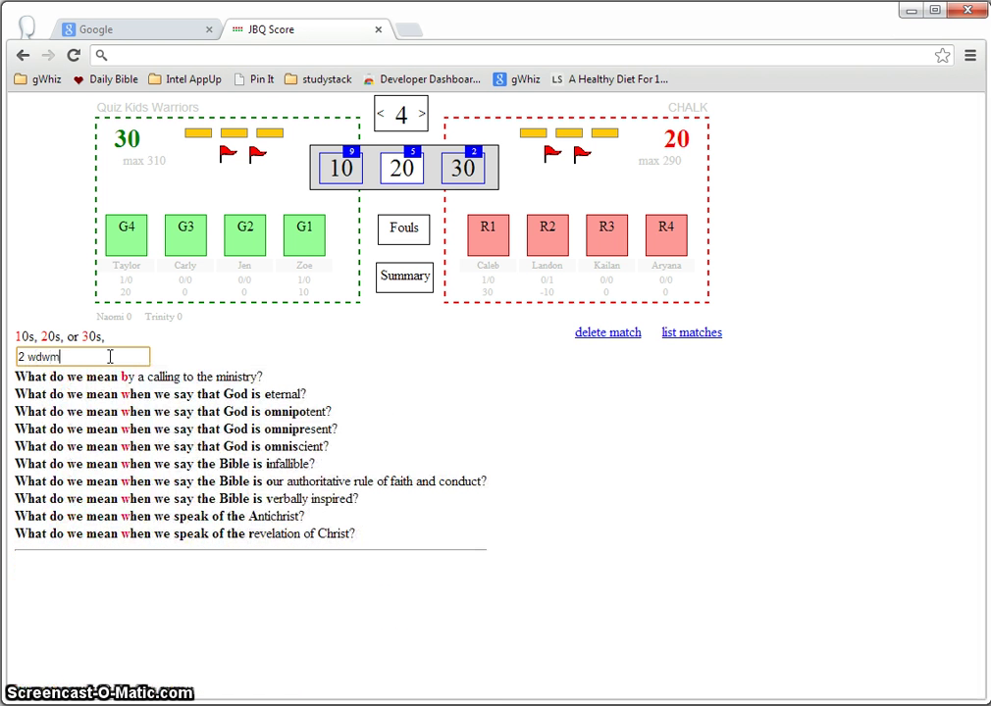
pyautogui.write('wws')
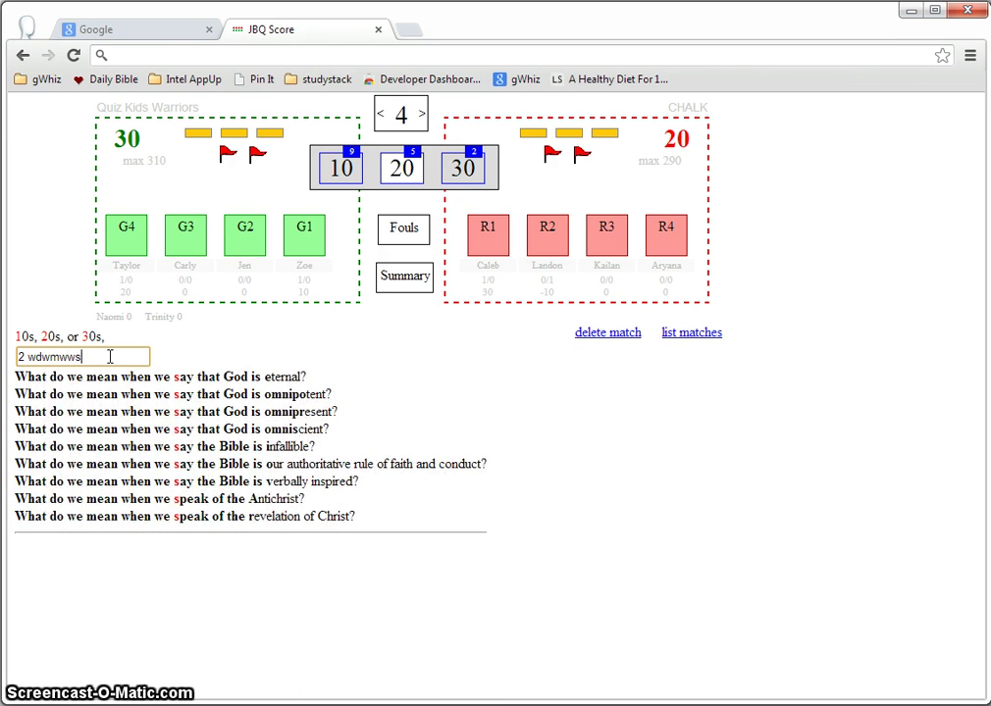
pyautogui.write('tgie')
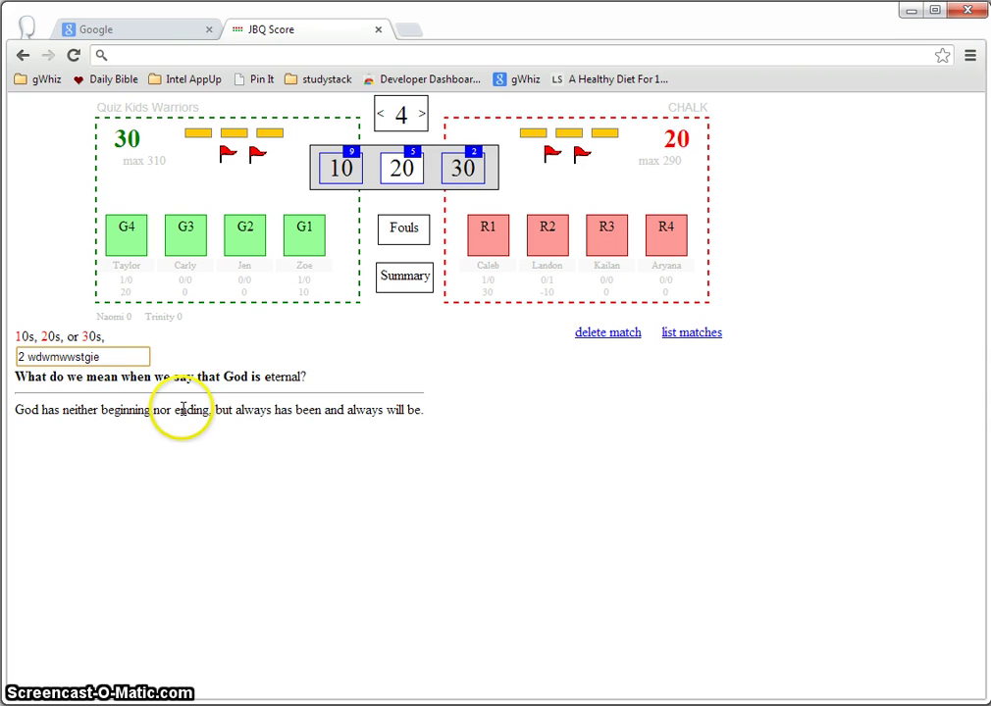
pyautogui.click(305, 240)
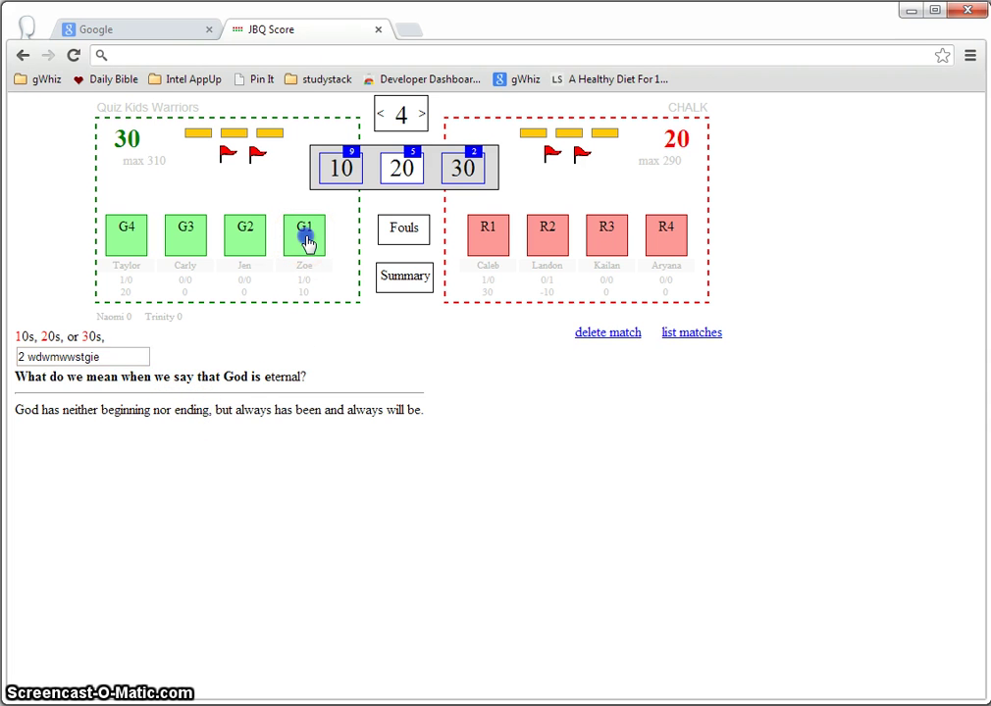
# On question 5, look up '3qqtl' (Lord's Prayer quotation) and award G1 30 points.
pyautogui.click(408, 130)
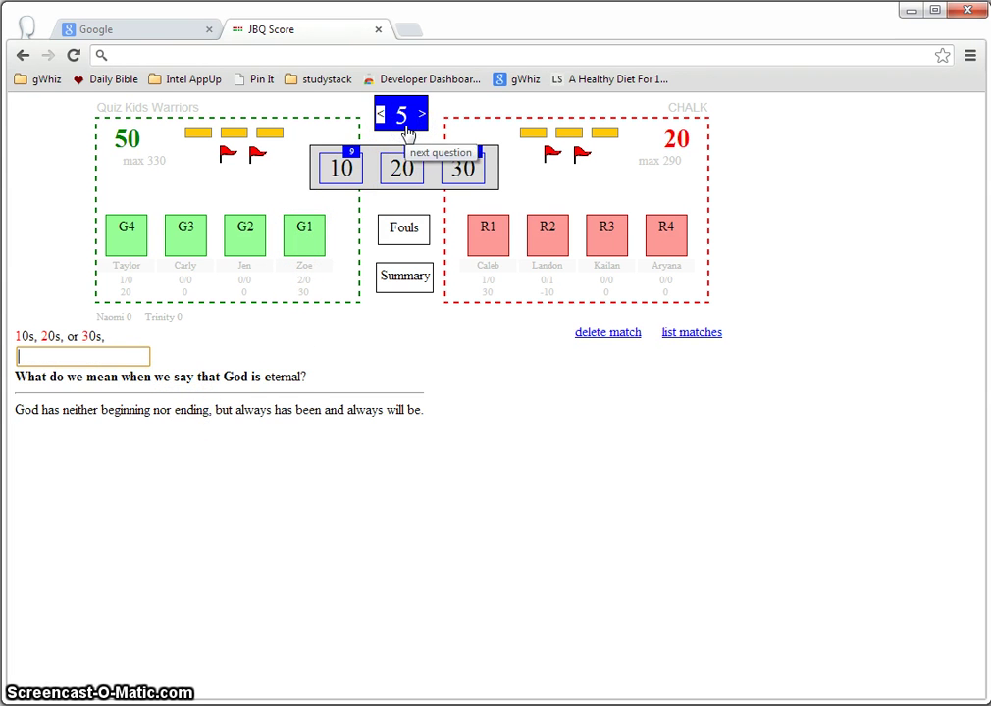
pyautogui.write('3')
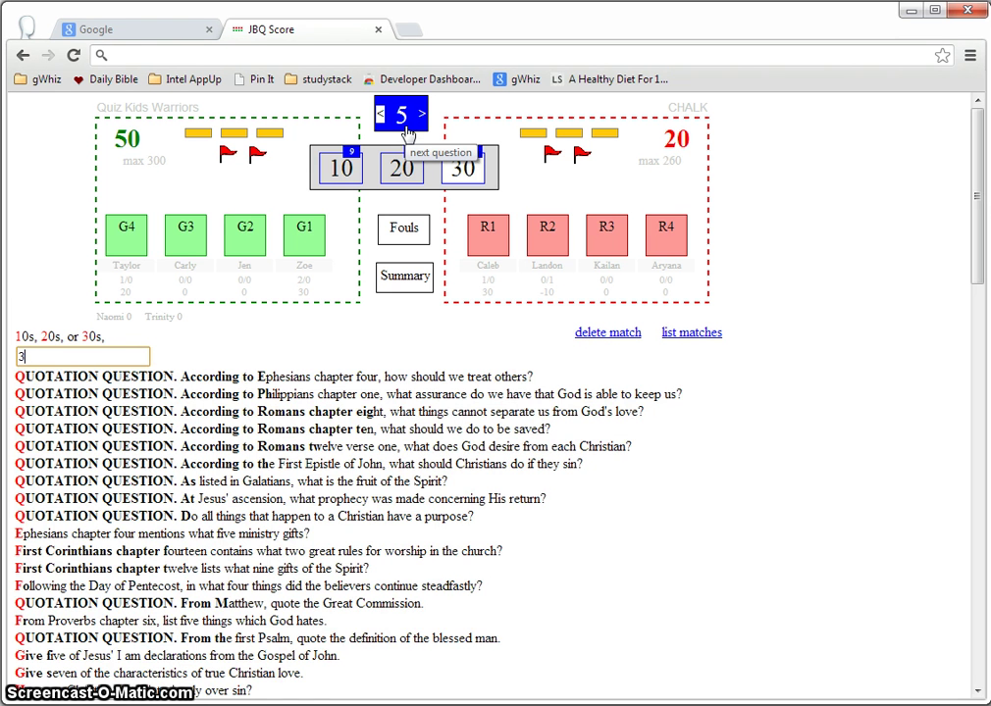
pyautogui.write('qqtl')
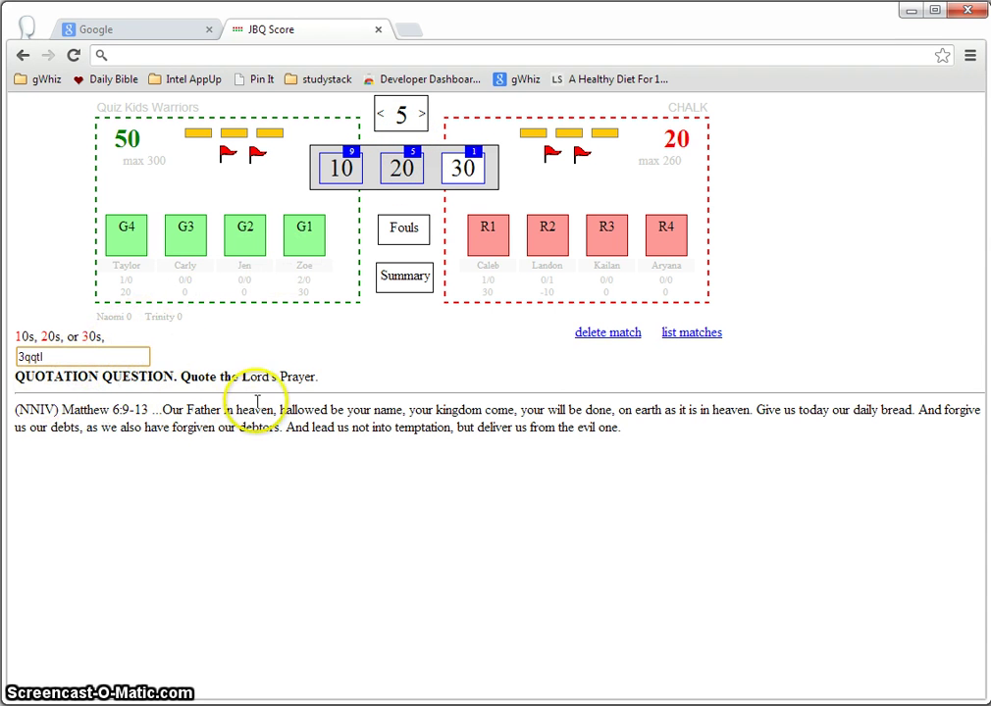
pyautogui.click(307, 236)
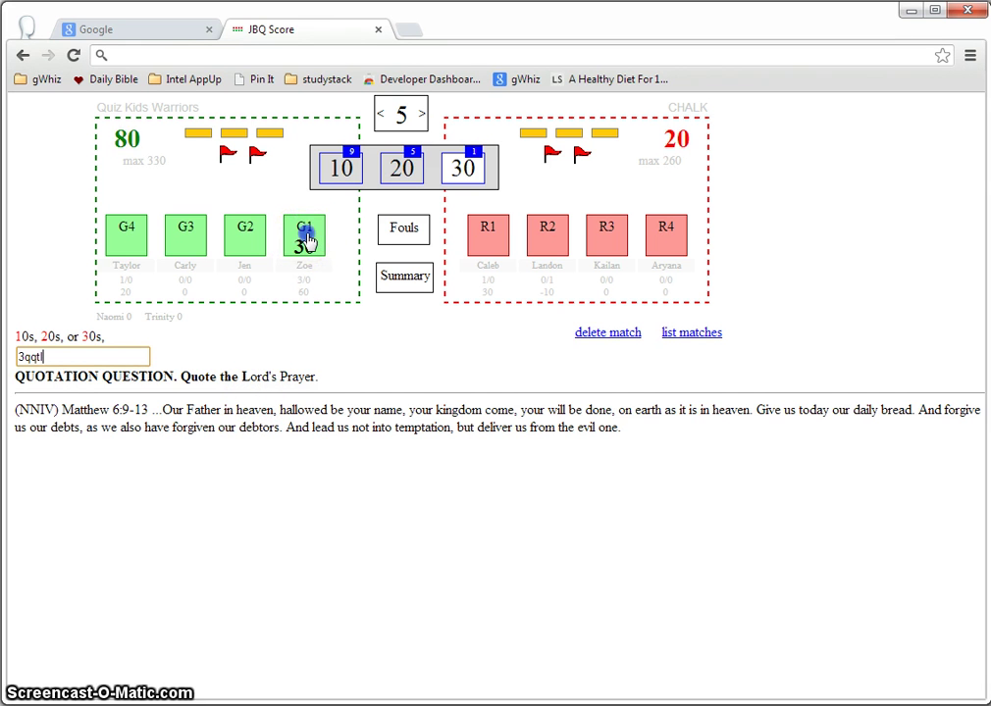
pyautogui.click(402, 279)
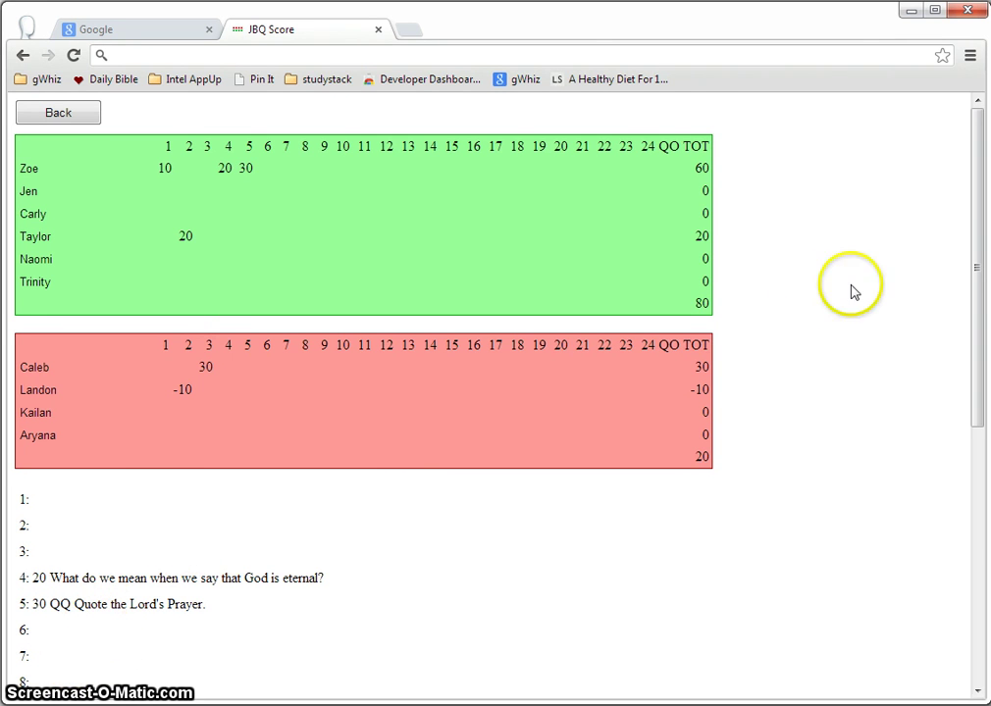
pyautogui.moveTo(978, 260); pyautogui.dragTo(978, 227)
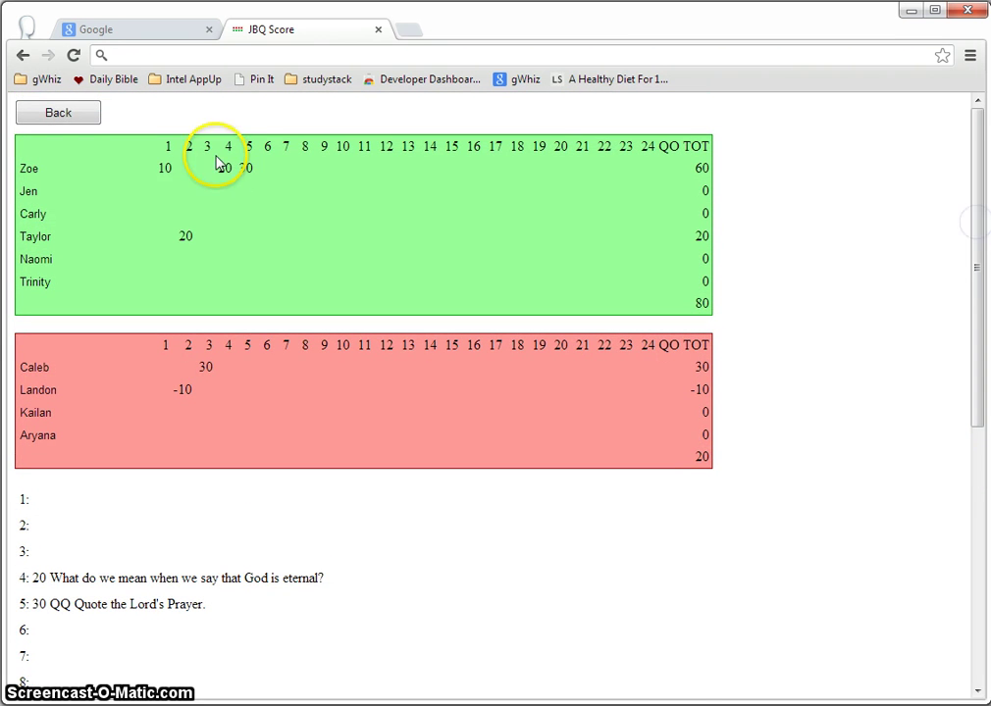
pyautogui.click(58, 114)
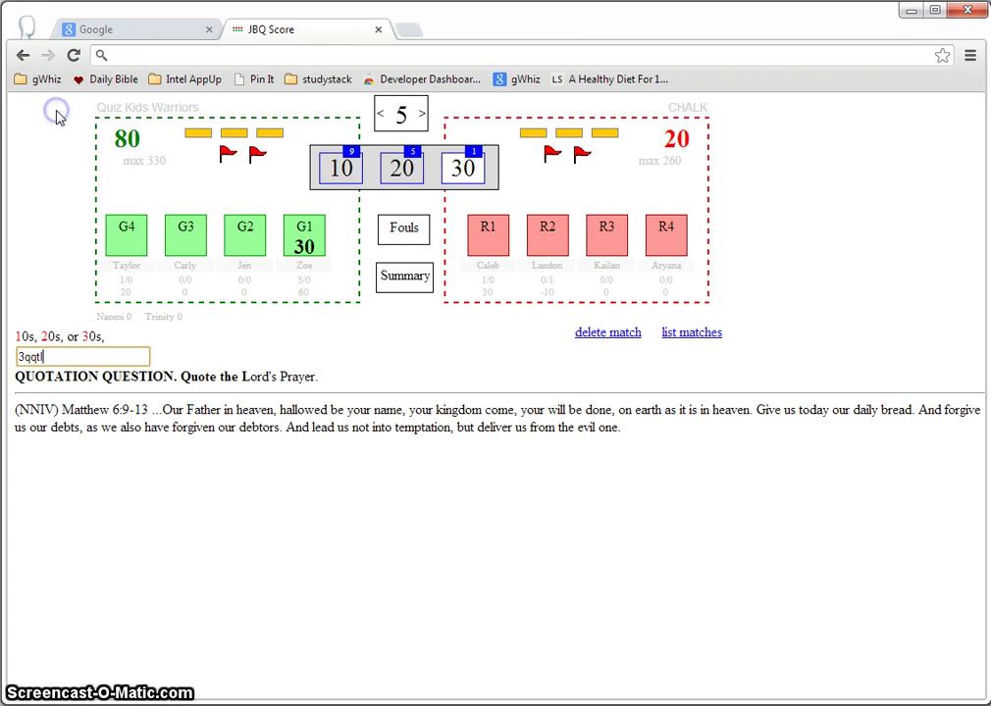
# Leave question 5's fouls unchanged, then mark a Warriors timeout and ruling challenges as used.
pyautogui.click(399, 232)
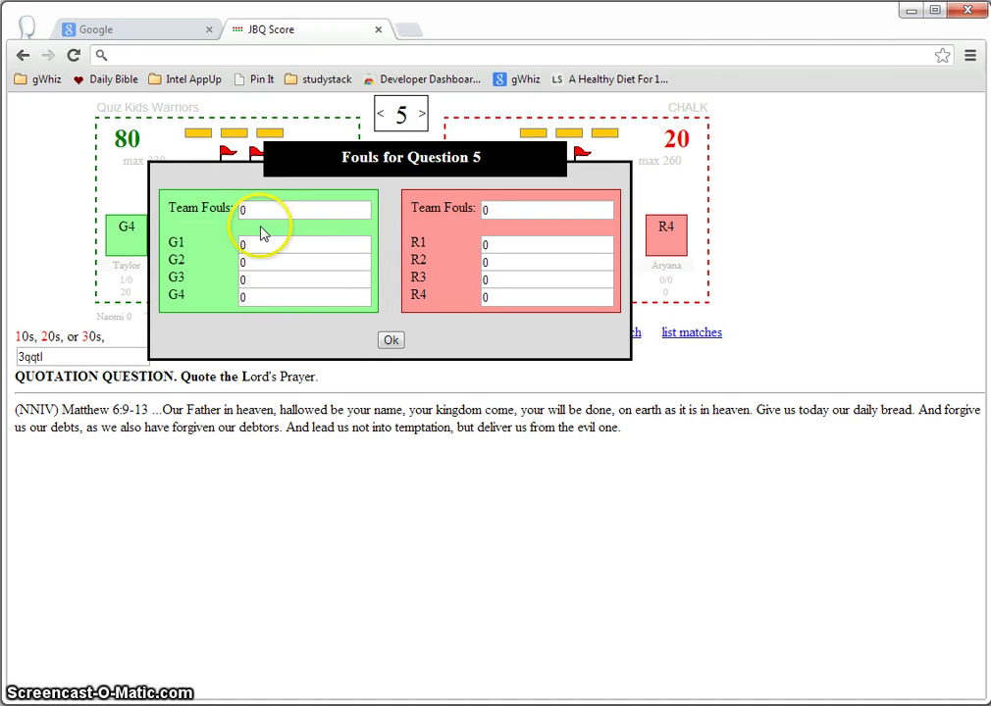
pyautogui.click(390, 341)
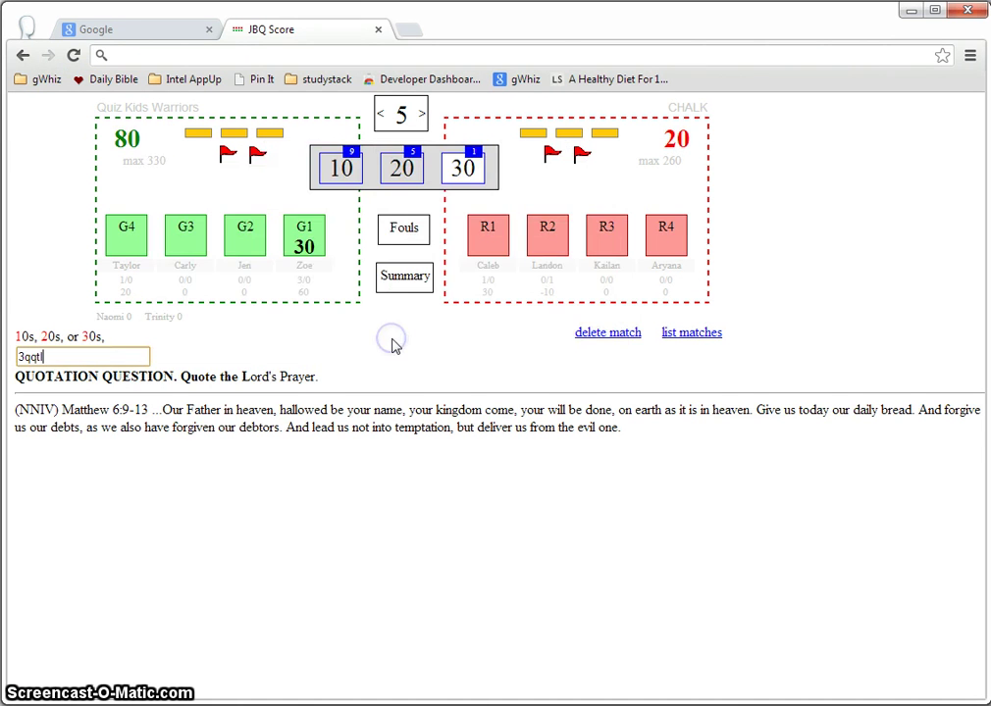
pyautogui.click(233, 139)
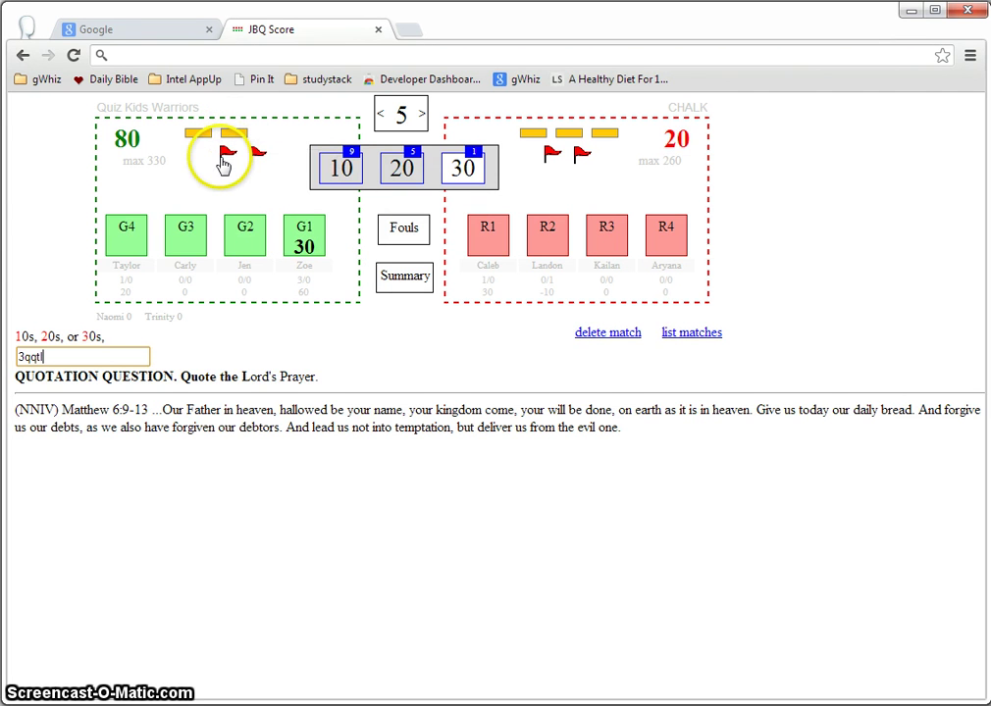
pyautogui.click(223, 163)
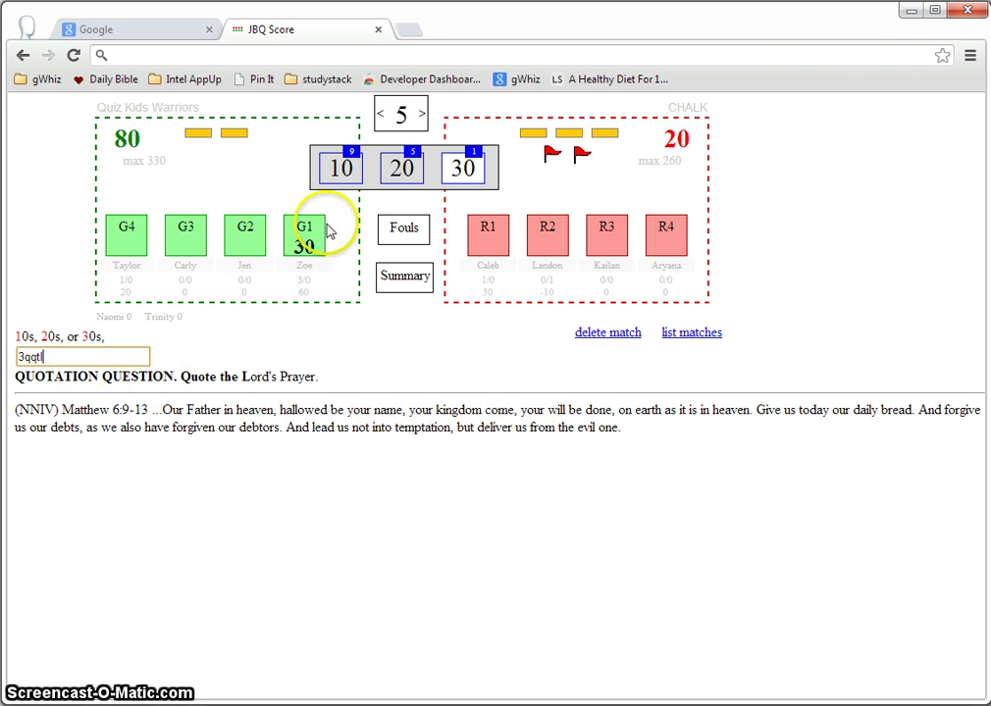
# Open the saved CHALK (340) vs Red Hots (45) match and step through questions 17 to 21.
pyautogui.click(688, 334)
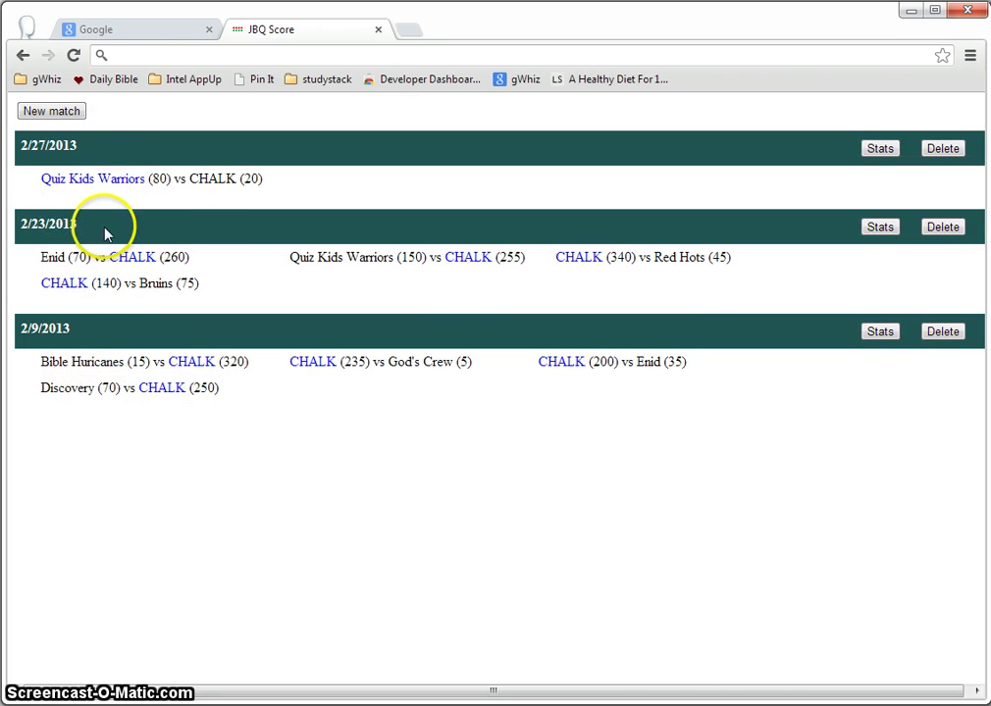
pyautogui.click(595, 260)
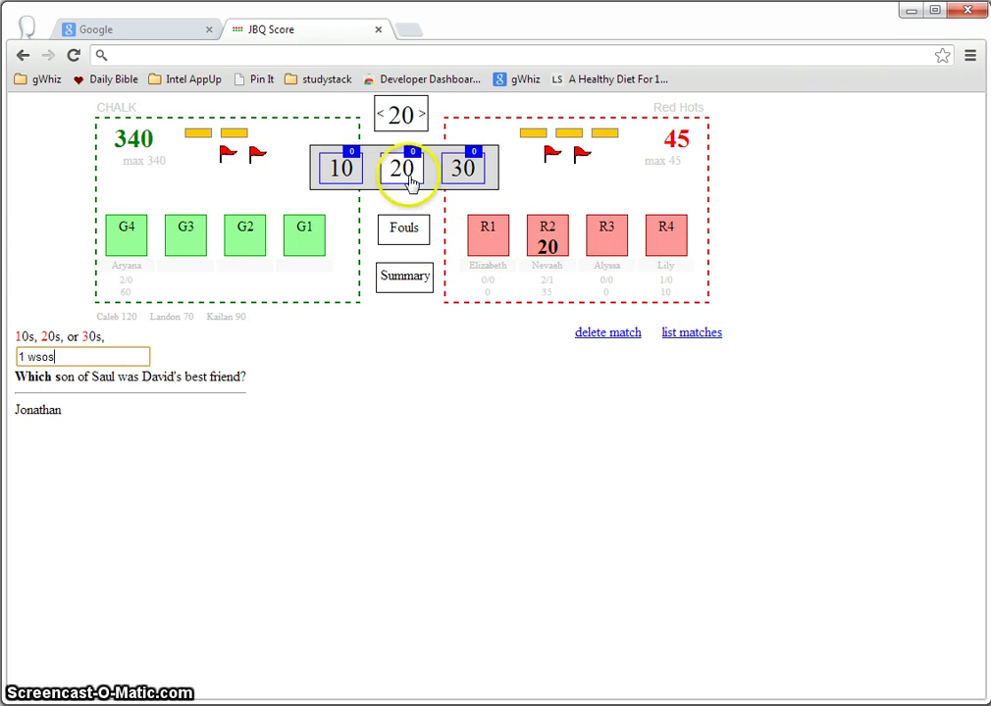
pyautogui.click(381, 115)
pyautogui.click(382, 123)
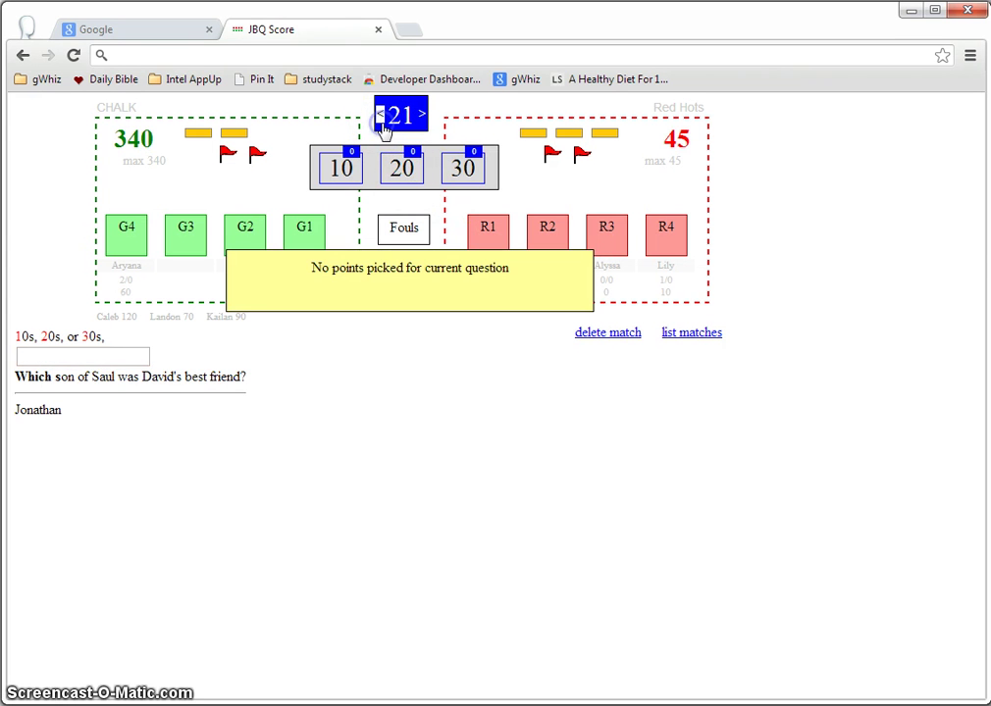
pyautogui.click(380, 118)
pyautogui.click(380, 117)
pyautogui.click(380, 118)
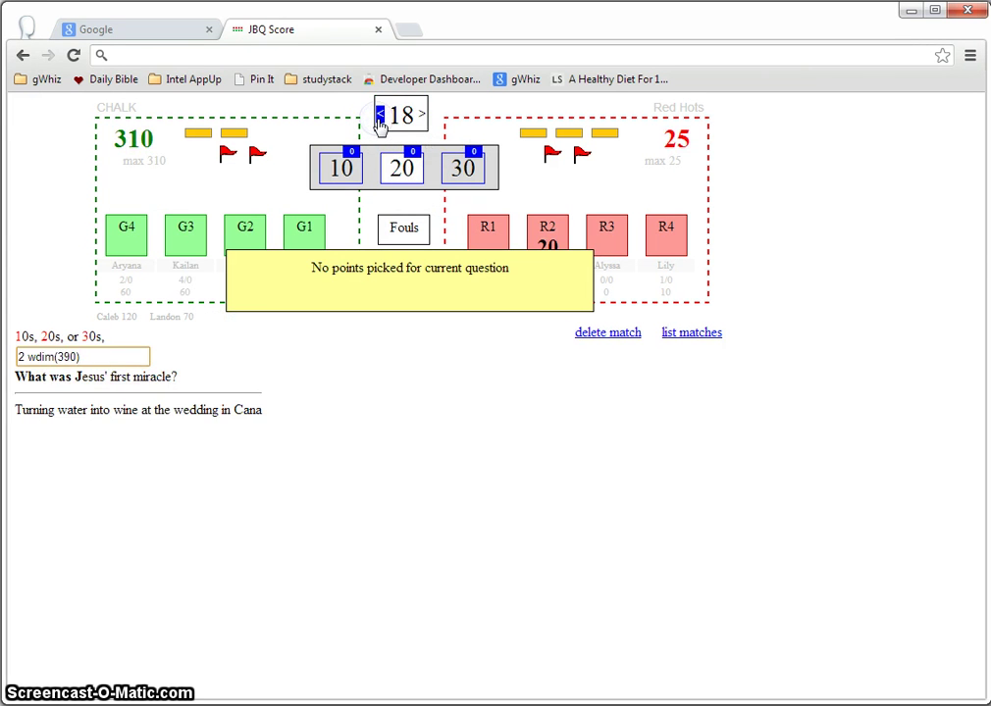
pyautogui.click(380, 118)
pyautogui.click(336, 457)
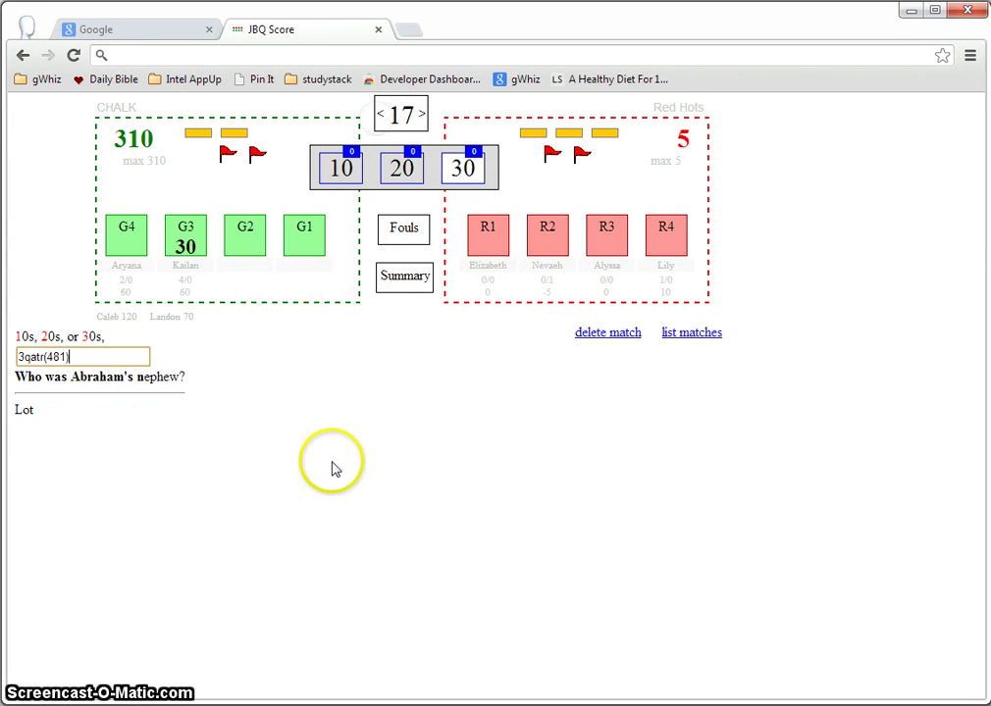
# View that match's per-question score summary, then return to the past-matches list.
pyautogui.click(408, 282)
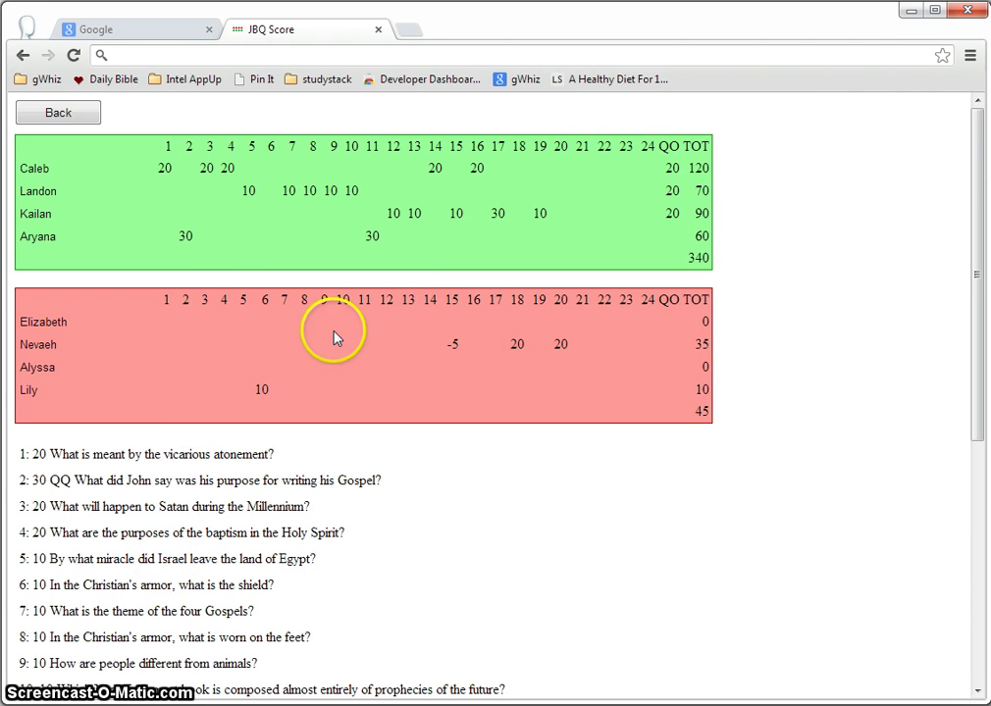
pyautogui.click(61, 114)
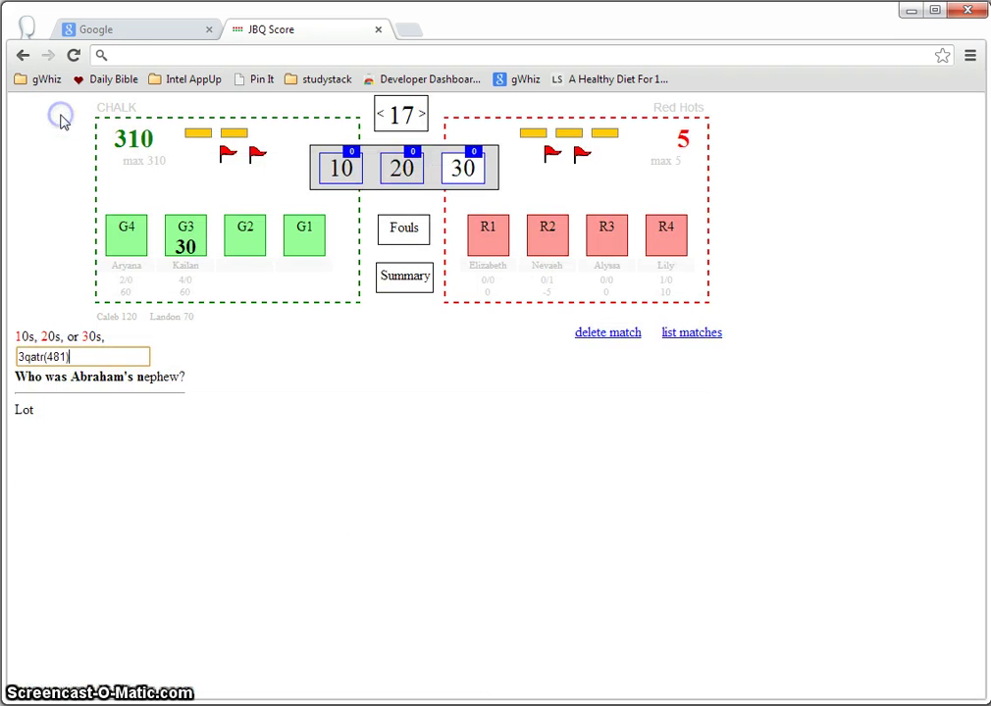
pyautogui.click(692, 334)
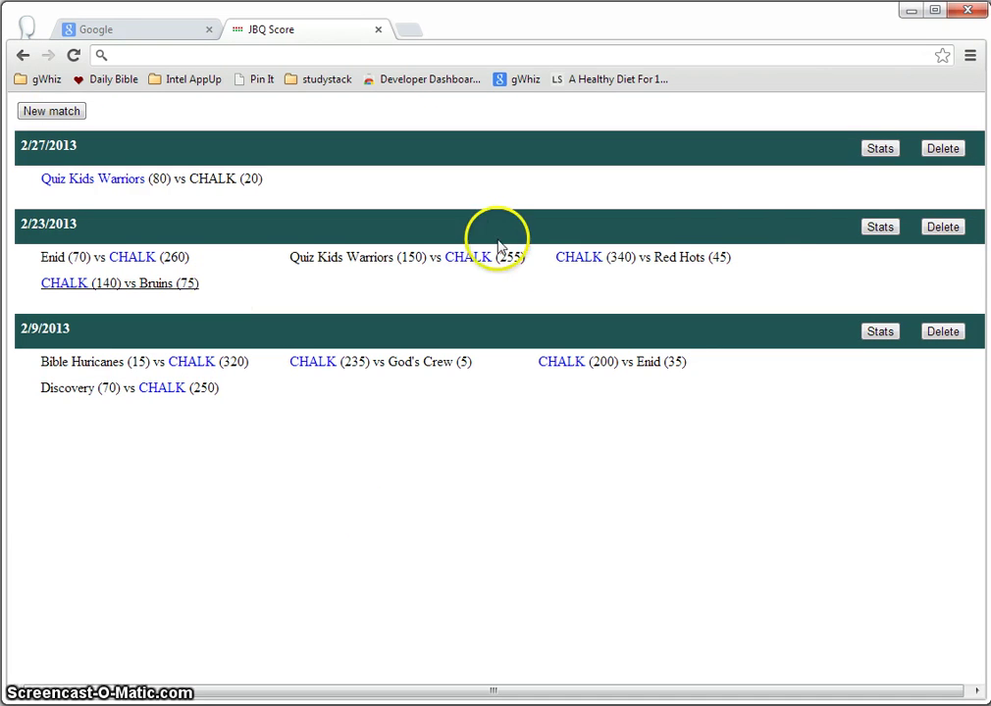
pyautogui.click(880, 228)
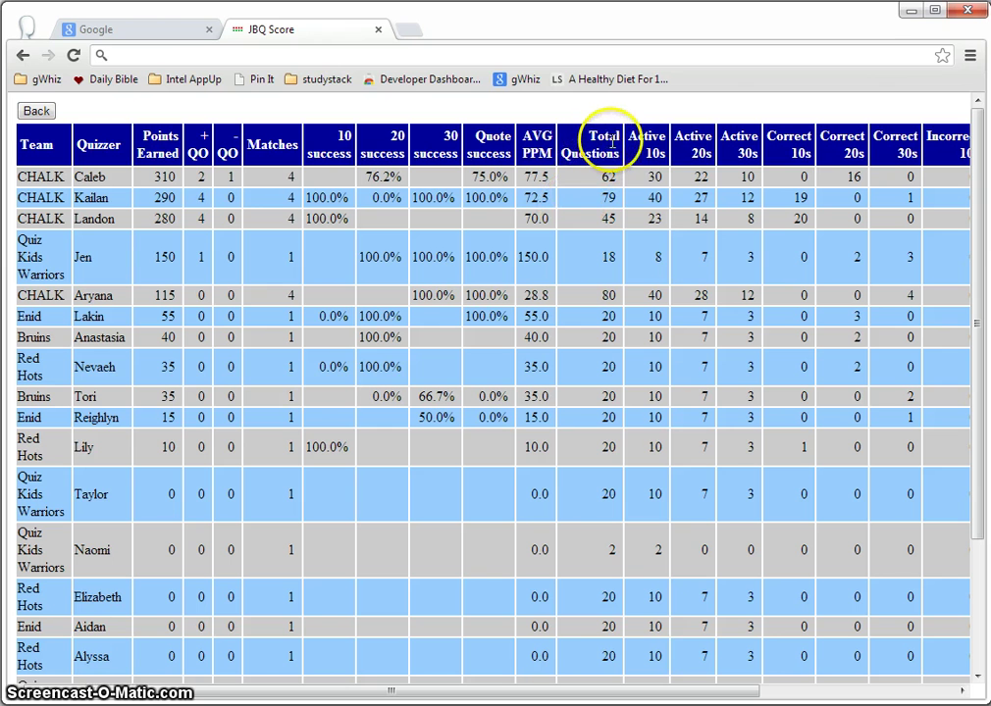
pyautogui.moveTo(597, 144)
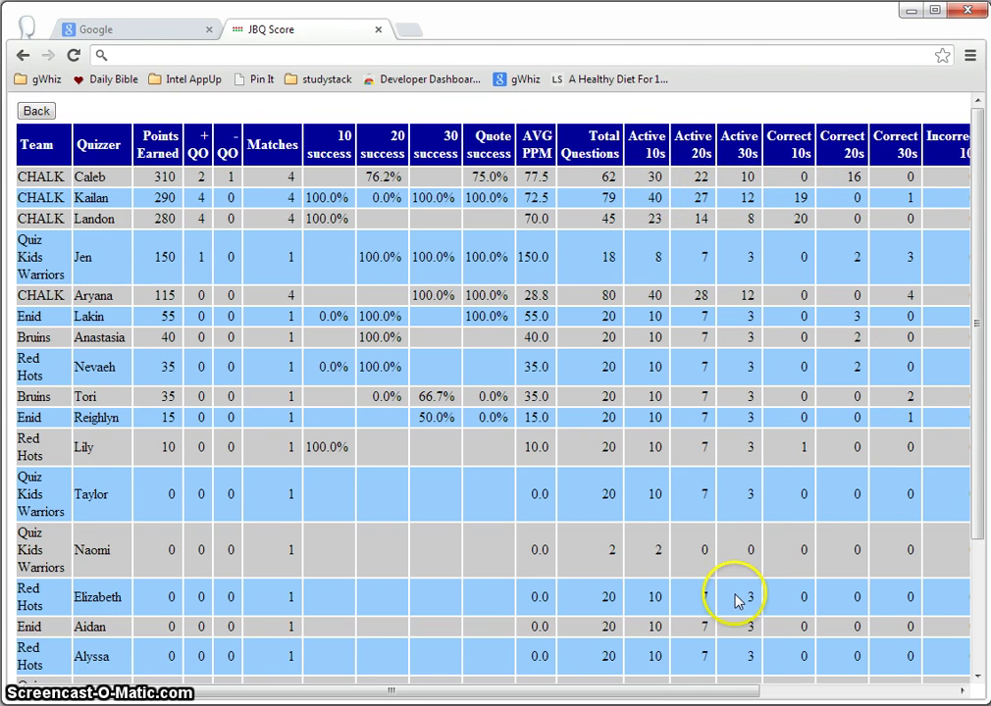
pyautogui.moveTo(719, 682); pyautogui.dragTo(926, 692)
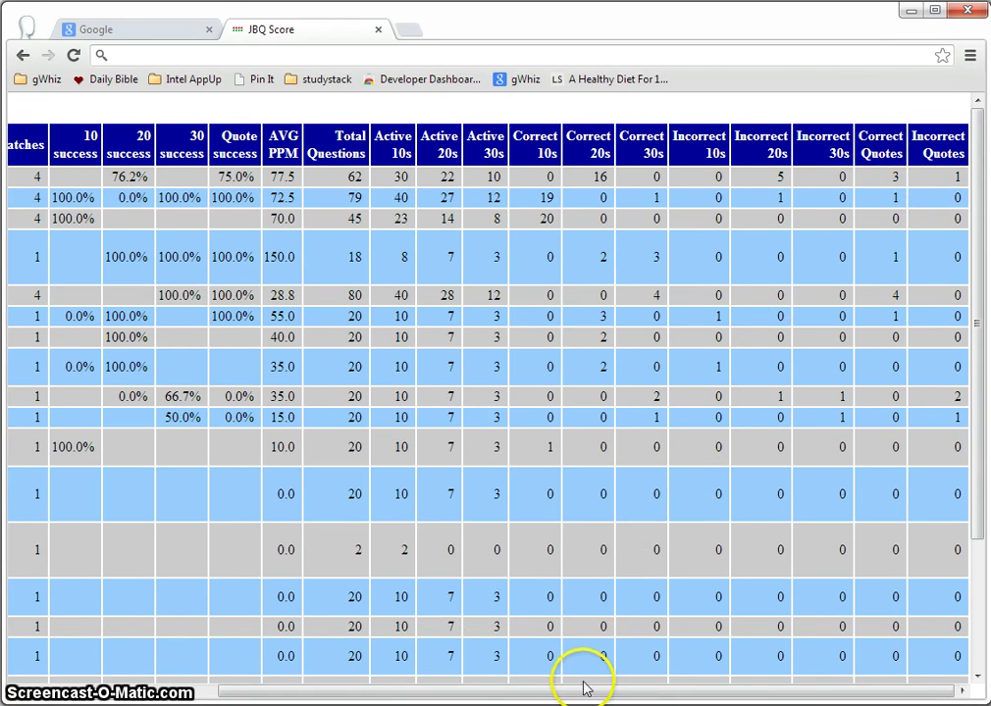
pyautogui.moveTo(584, 689); pyautogui.dragTo(366, 692)
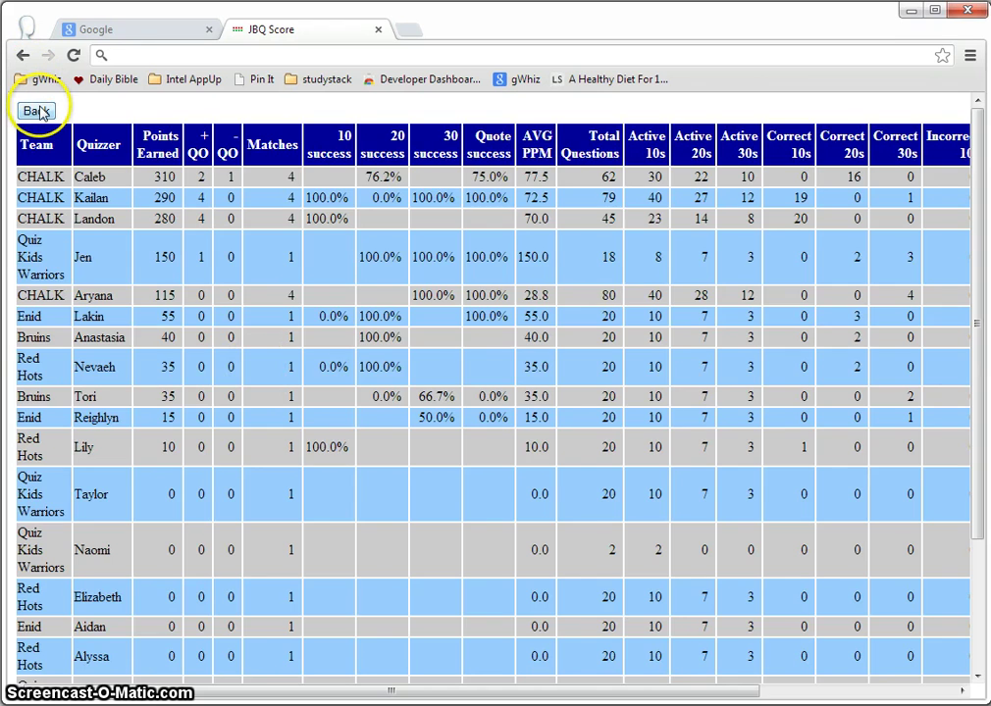
pyautogui.click(37, 111)
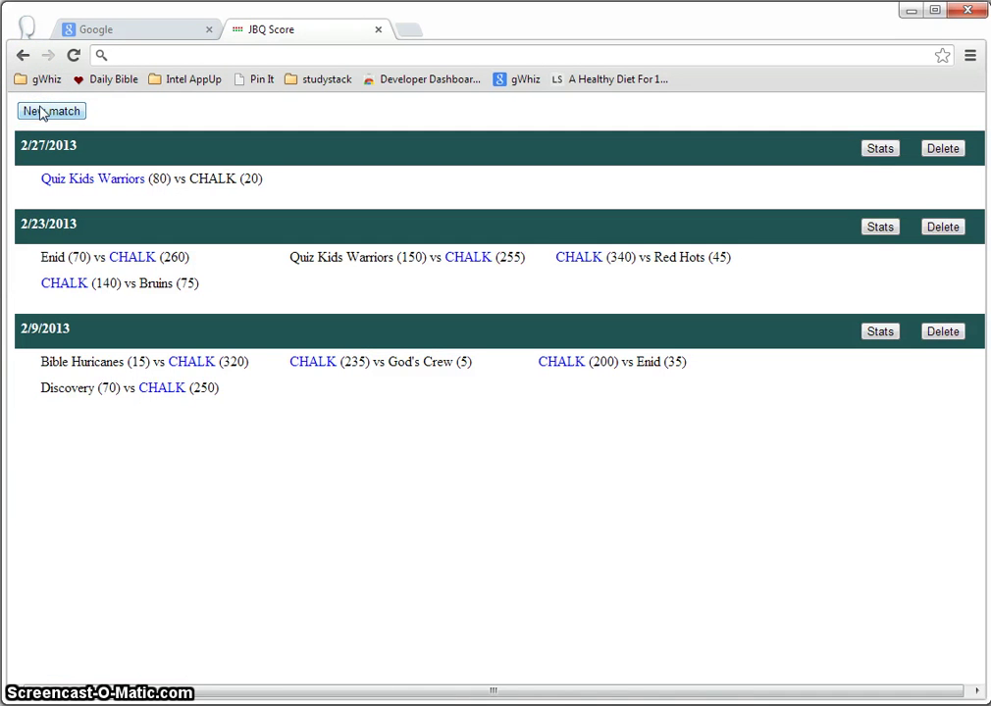